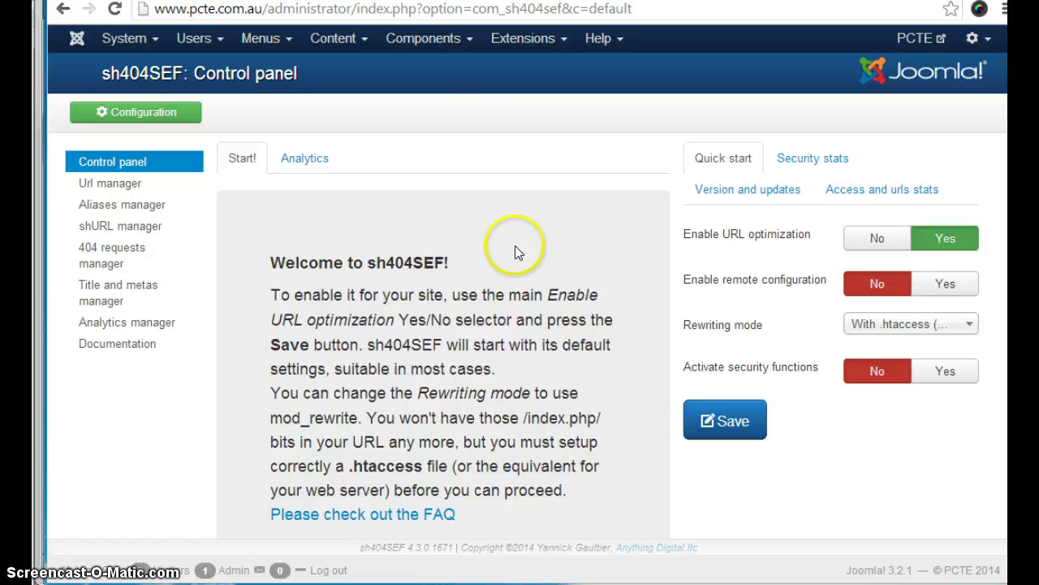
{"action": "left_click", "coordinate": [449, 48]}
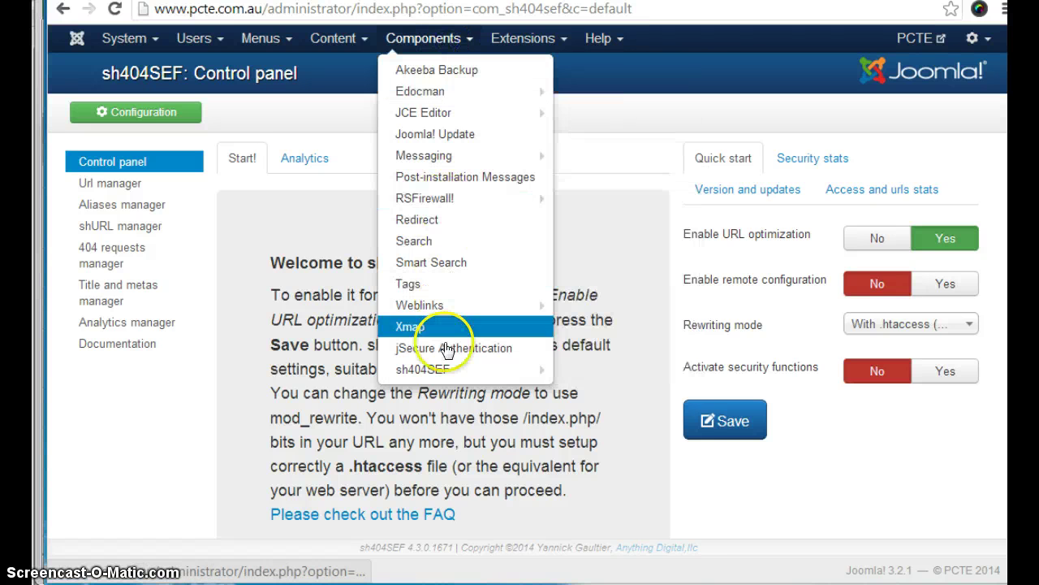
{"action": "mouse_move", "coordinate": [446, 375]}
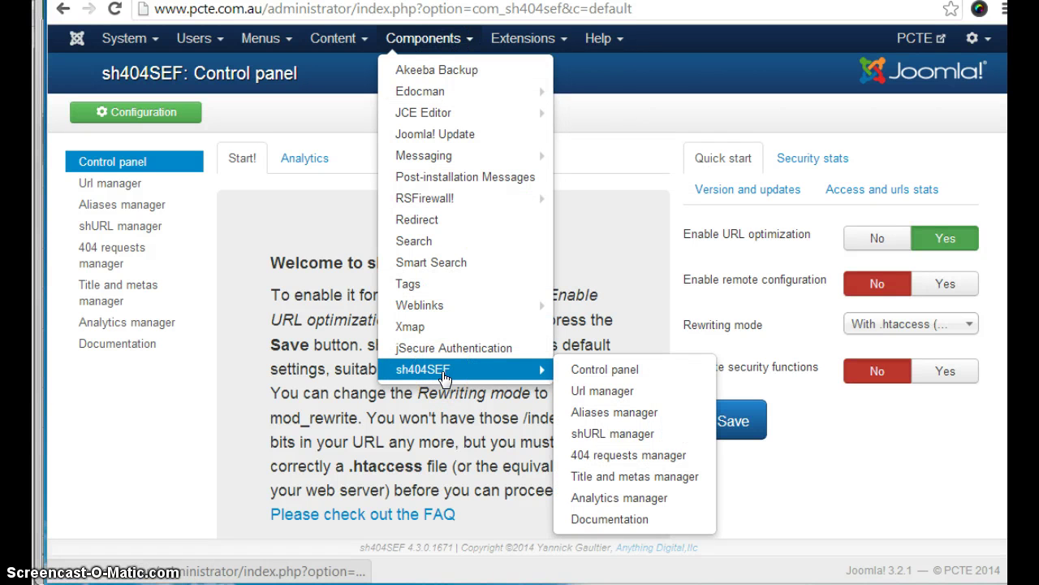
{"action": "left_click", "coordinate": [304, 323]}
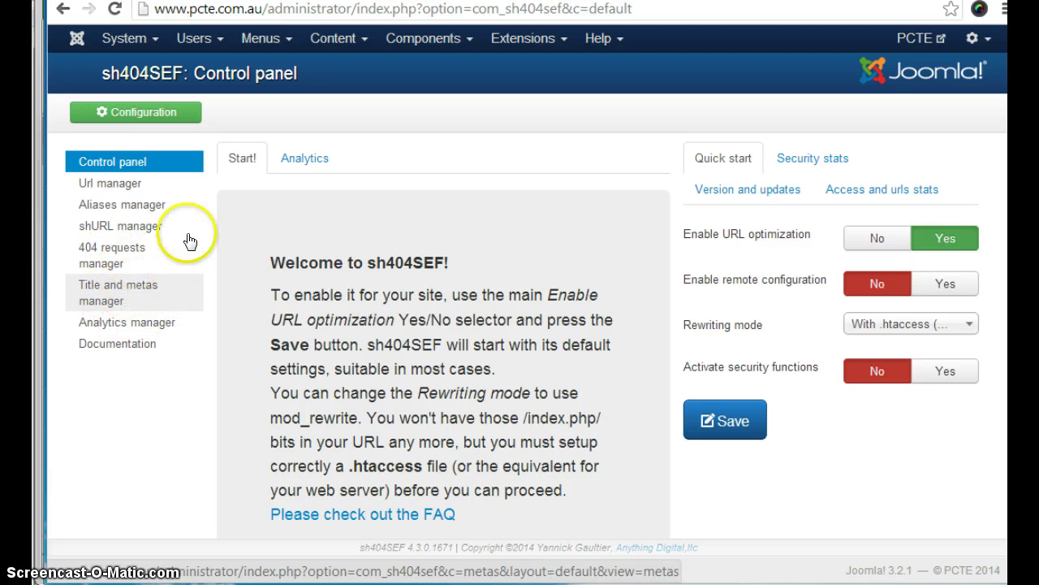
Step: In the URL manager, change the SEF URL brochures-datasheets-manuels to brochures-datasheets-manuals and save the record
{"action": "left_click", "coordinate": [116, 188]}
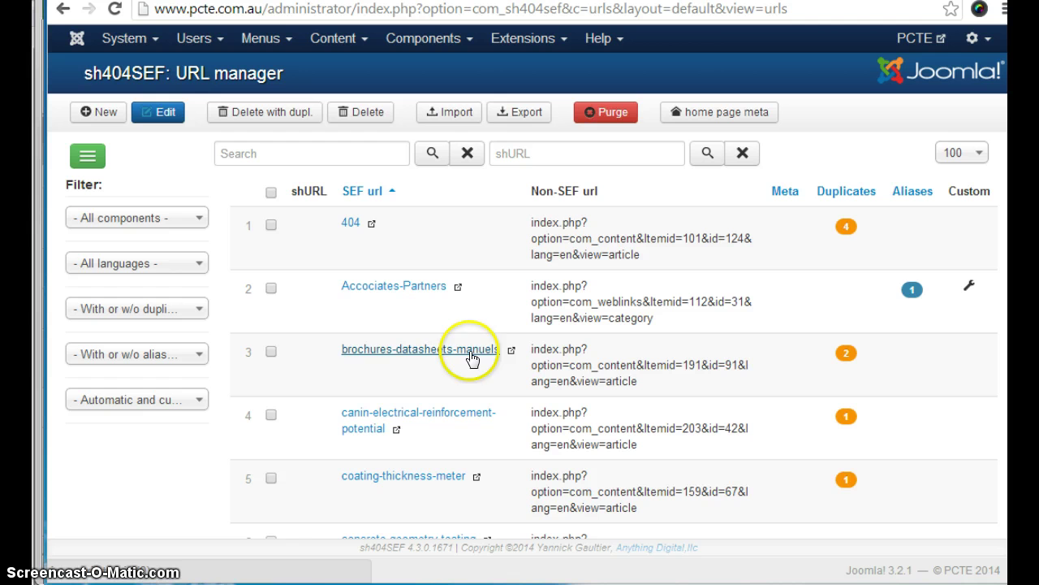
{"action": "left_click", "coordinate": [429, 354]}
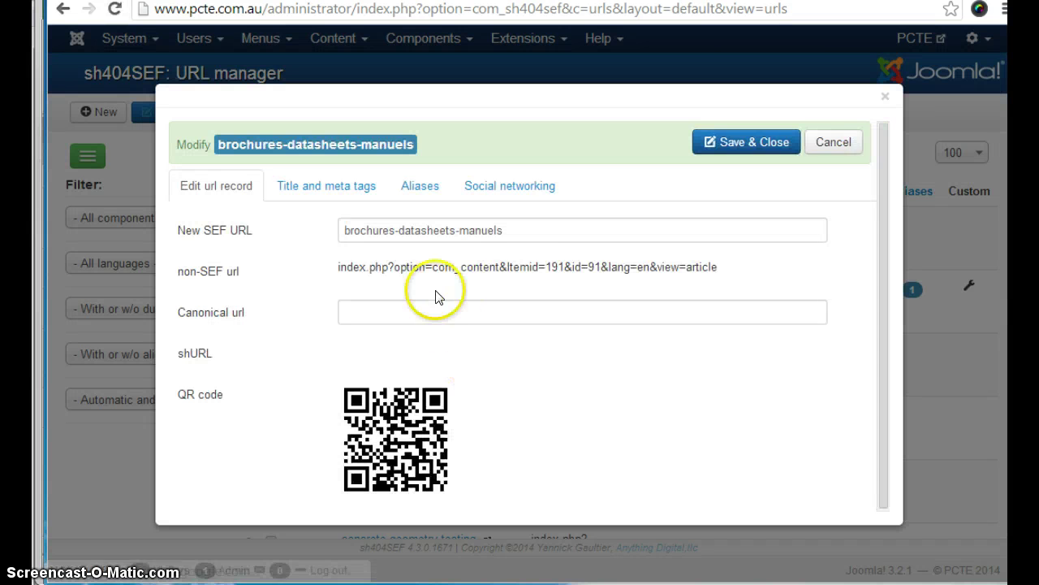
{"action": "left_click", "coordinate": [488, 229]}
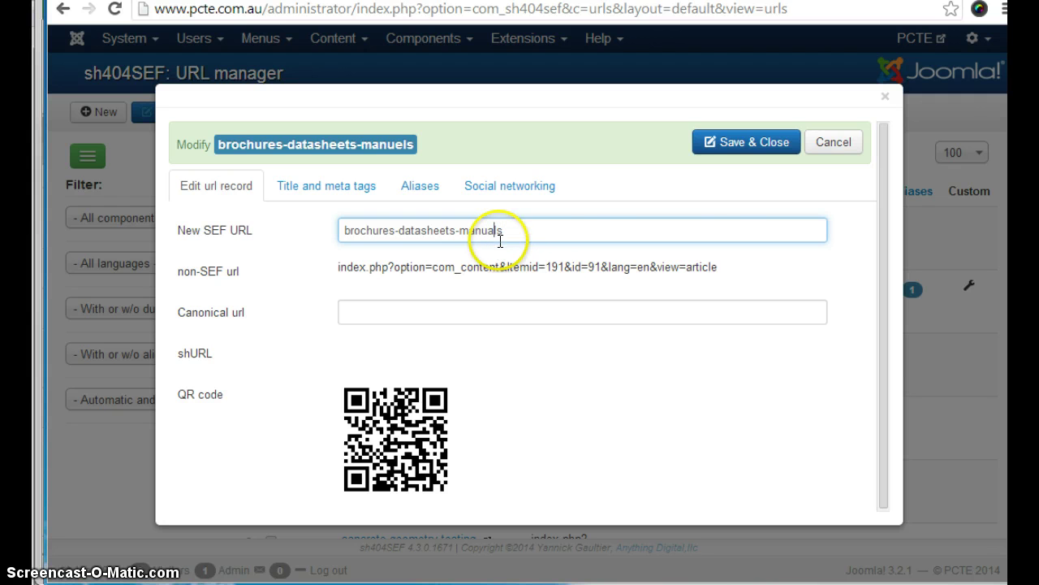
{"action": "left_click", "coordinate": [735, 154]}
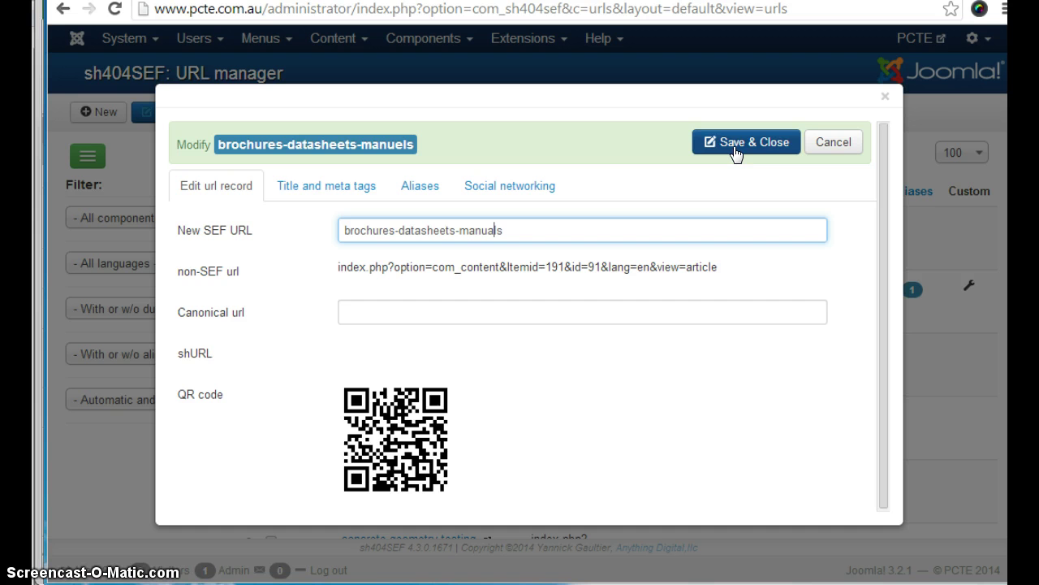
{"action": "left_click", "coordinate": [649, 341]}
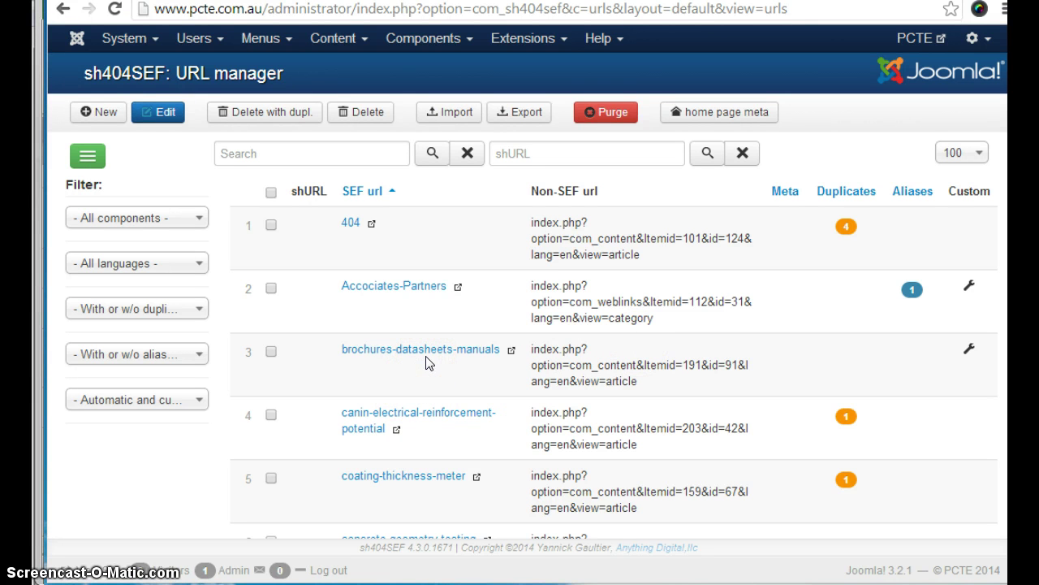
{"action": "left_click", "coordinate": [429, 361]}
{"action": "left_click", "coordinate": [463, 359]}
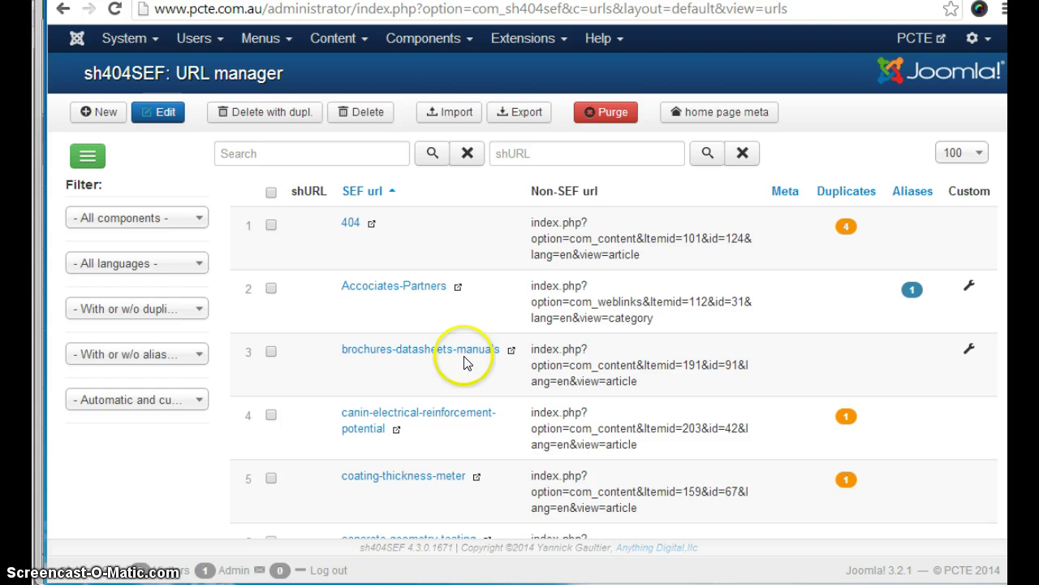
Step: Add the aliases brochures-datasheets-manuals?id=10 and brochures-datasheets-manuals?id=20 to the brochures-datasheets-manuals URL record and save it
{"action": "left_click", "coordinate": [422, 357]}
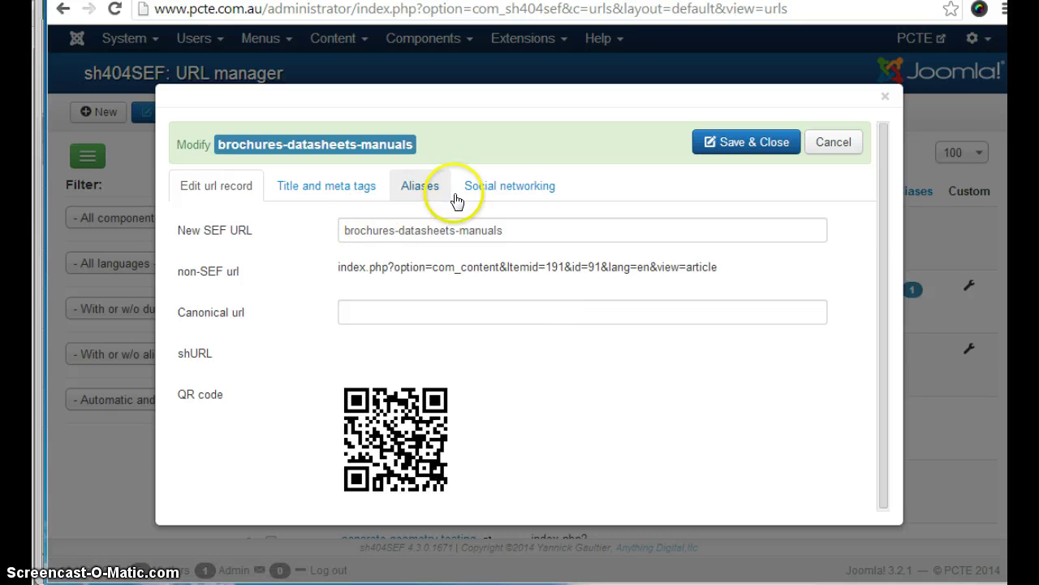
{"action": "left_click", "coordinate": [417, 191]}
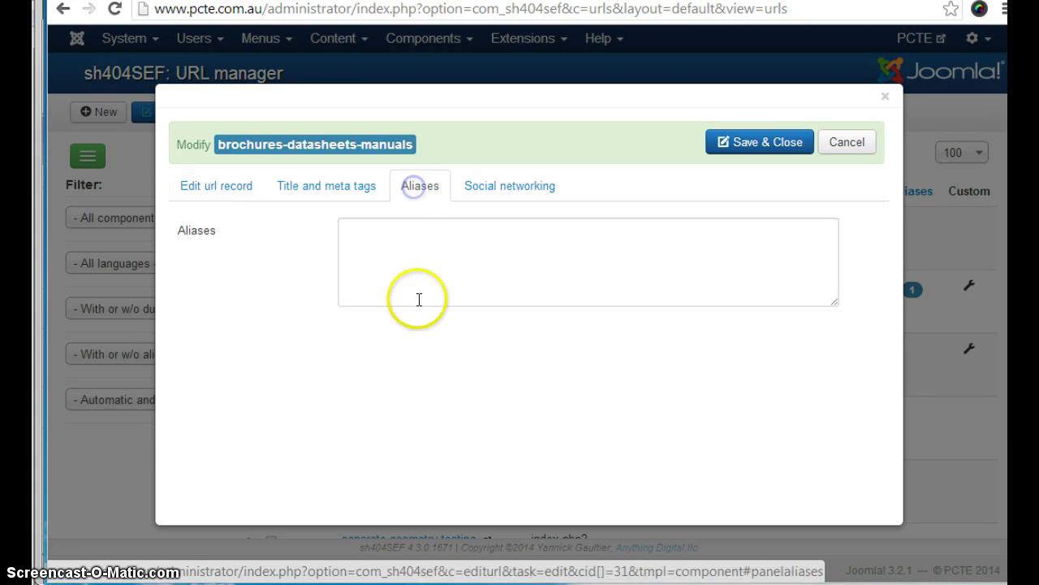
{"action": "left_click", "coordinate": [242, 189]}
{"action": "left_click_drag", "start_coordinate": [533, 236], "coordinate": [309, 230]}
{"action": "key", "text": "ctrl+c"}
{"action": "left_click", "coordinate": [417, 186]}
{"action": "left_click", "coordinate": [409, 258]}
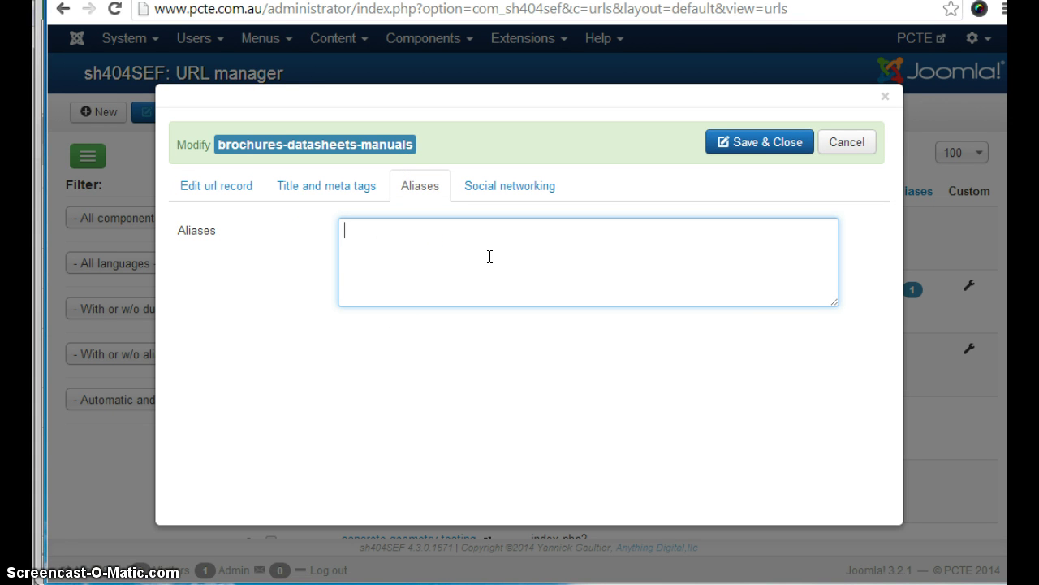
{"action": "key", "text": "ctrl+v"}
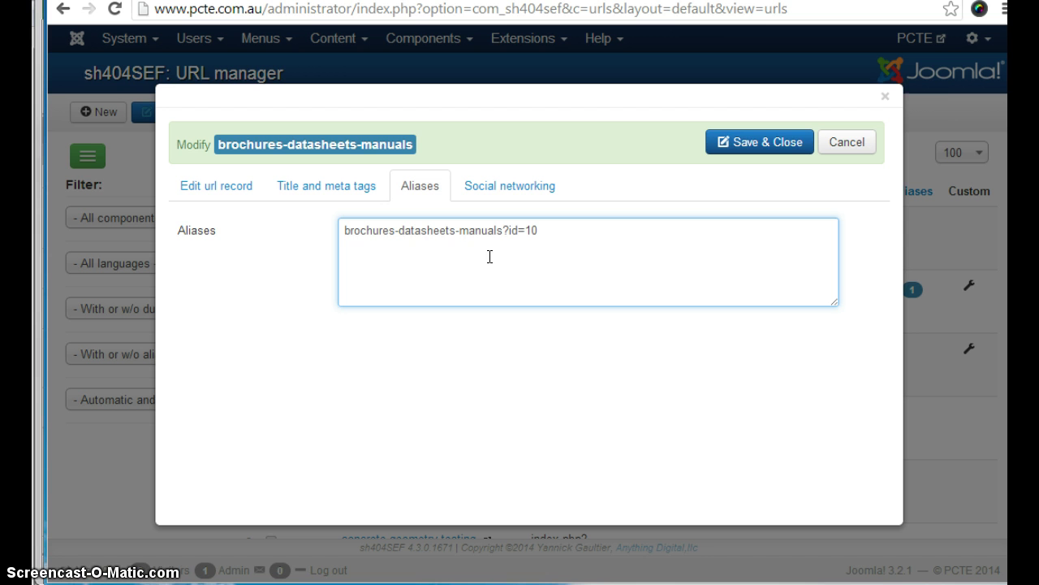
{"action": "key", "text": "ctrl+v"}
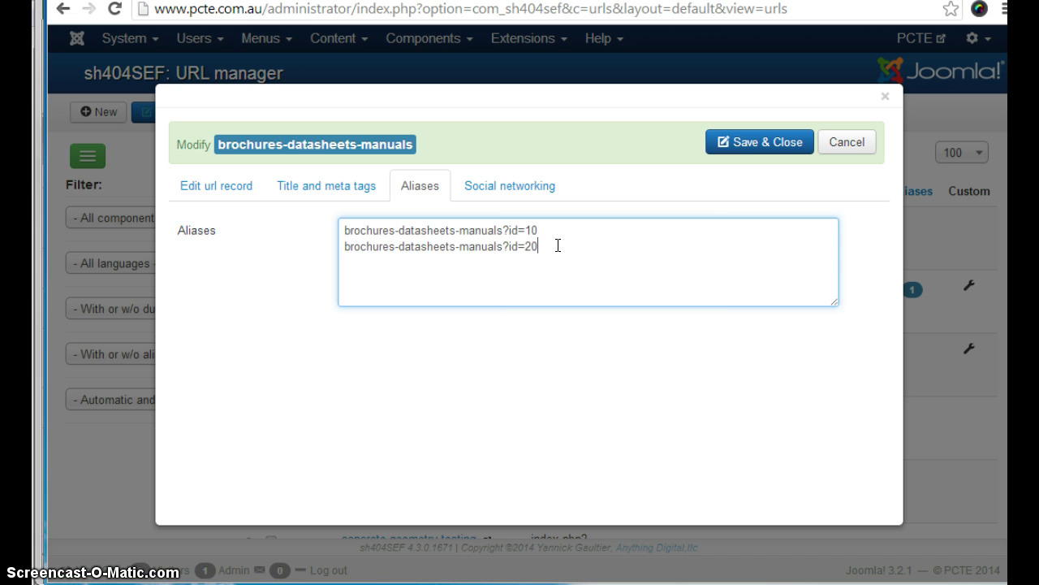
{"action": "left_click", "coordinate": [750, 145]}
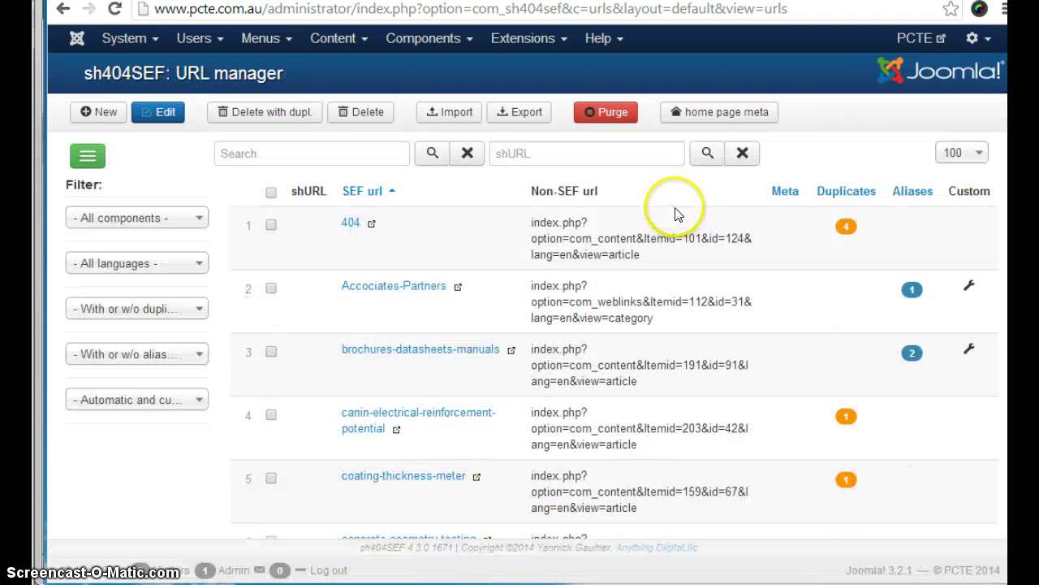
Step: Examine the title and meta tag settings of the brochures-datasheets-manuals URL record and close it without saving
{"action": "left_click", "coordinate": [428, 353]}
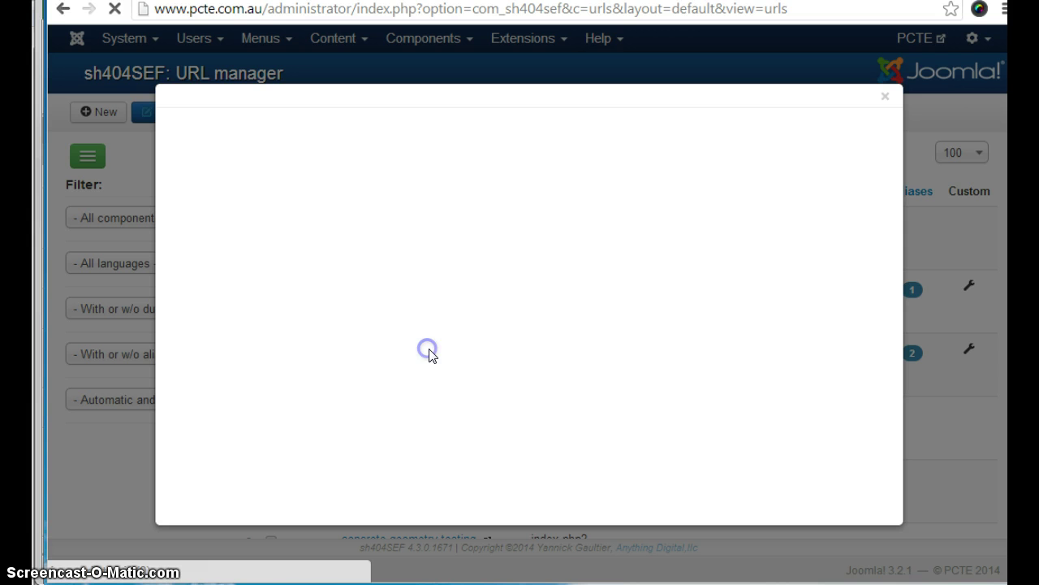
{"action": "left_click", "coordinate": [305, 196]}
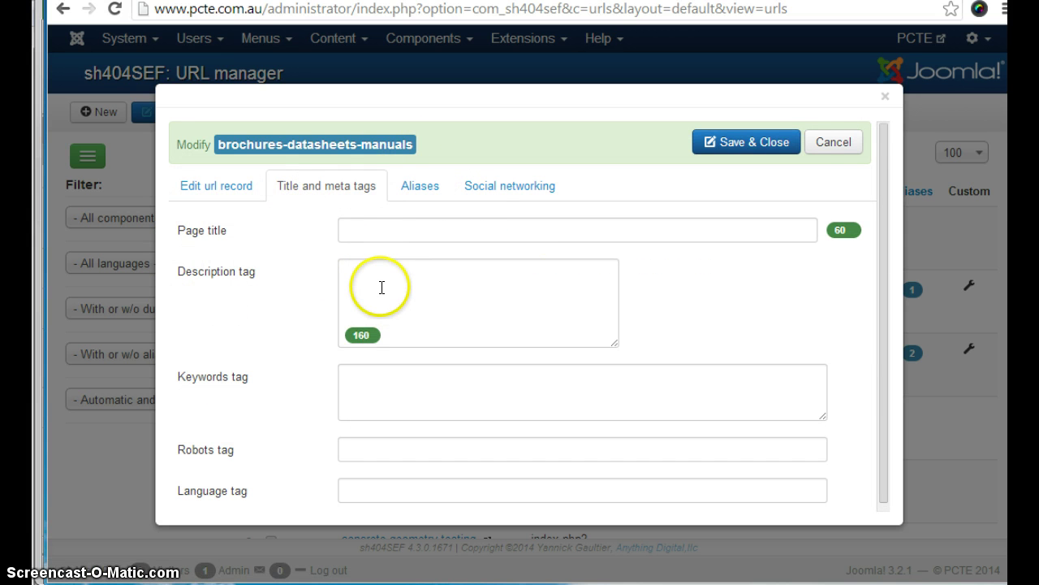
{"action": "left_click", "coordinate": [822, 145]}
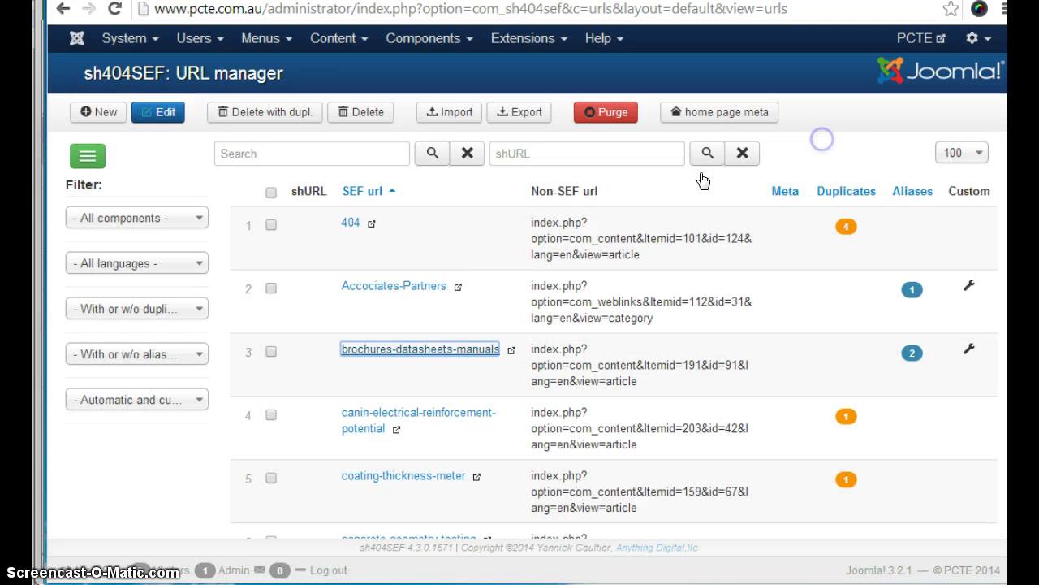
Step: Open the Title and metas manager and examine the page title and description tag fields for the listed URLs
{"action": "left_click", "coordinate": [88, 157]}
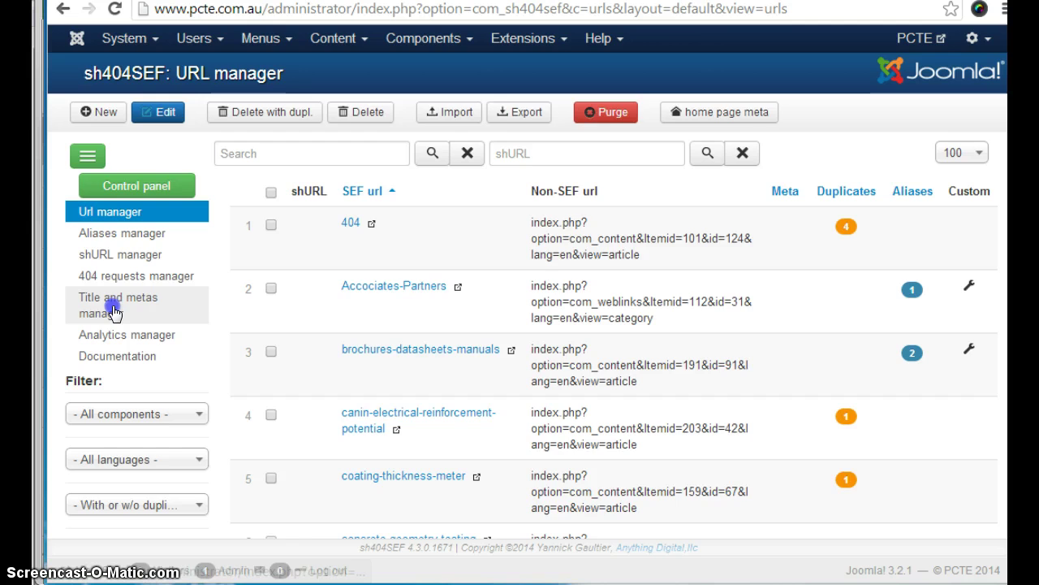
{"action": "left_click", "coordinate": [112, 303]}
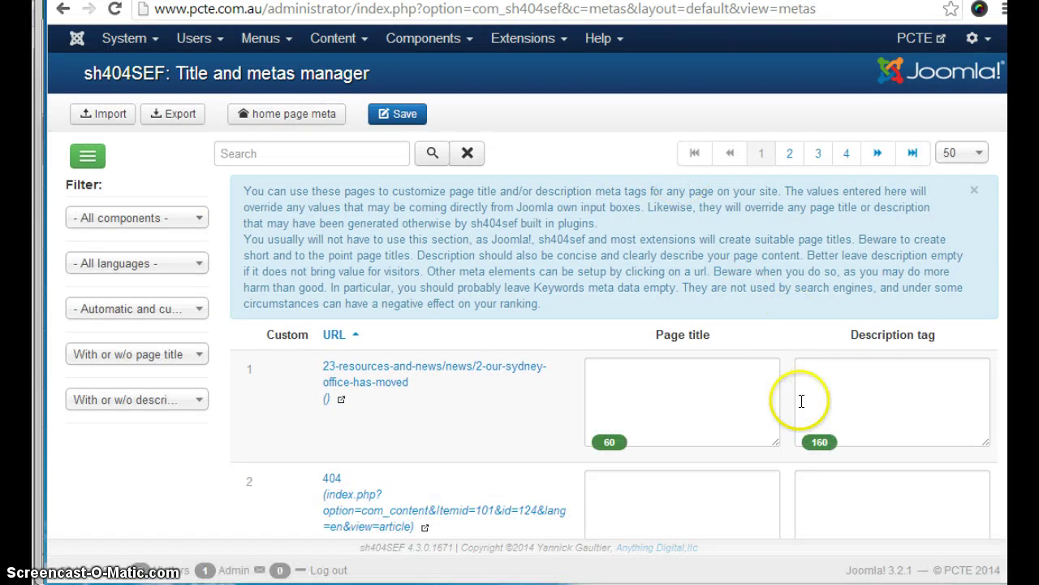
{"action": "scroll", "coordinate": [730, 399], "scroll_direction": "down", "scroll_amount": 3}
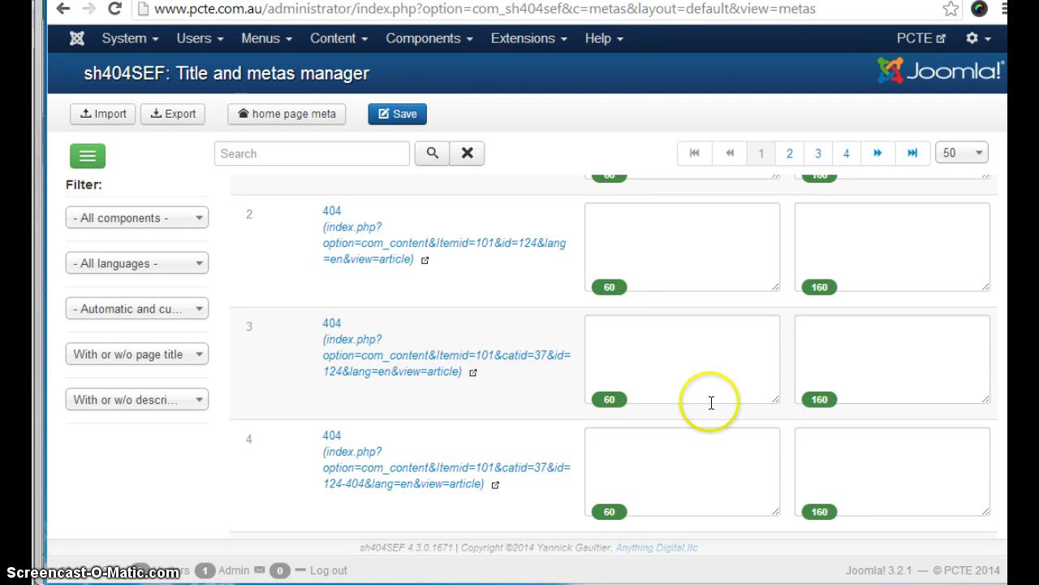
{"action": "scroll", "coordinate": [710, 401], "scroll_direction": "up", "scroll_amount": 3}
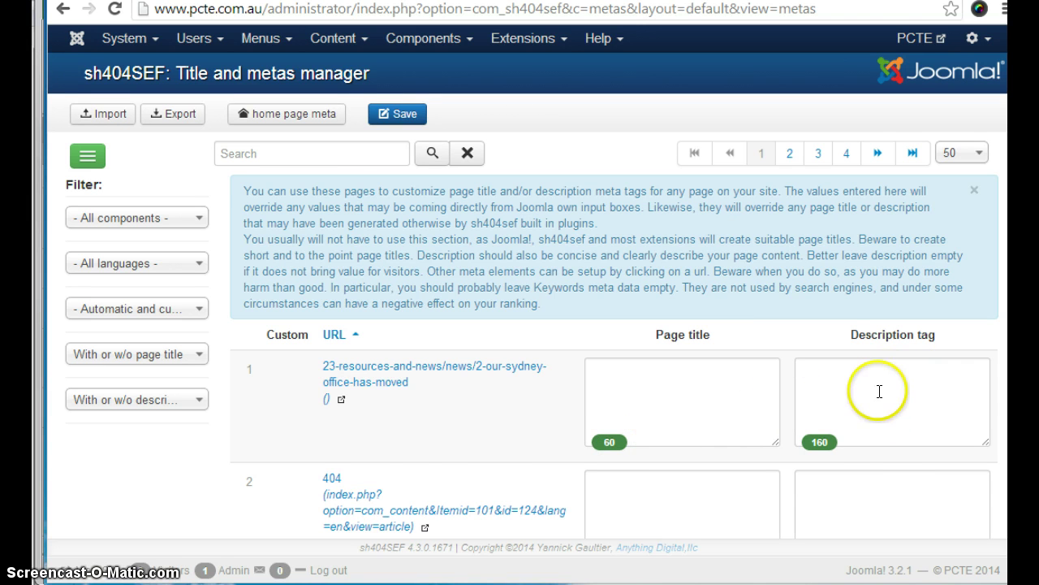
{"action": "scroll", "coordinate": [877, 442], "scroll_direction": "down", "scroll_amount": 1}
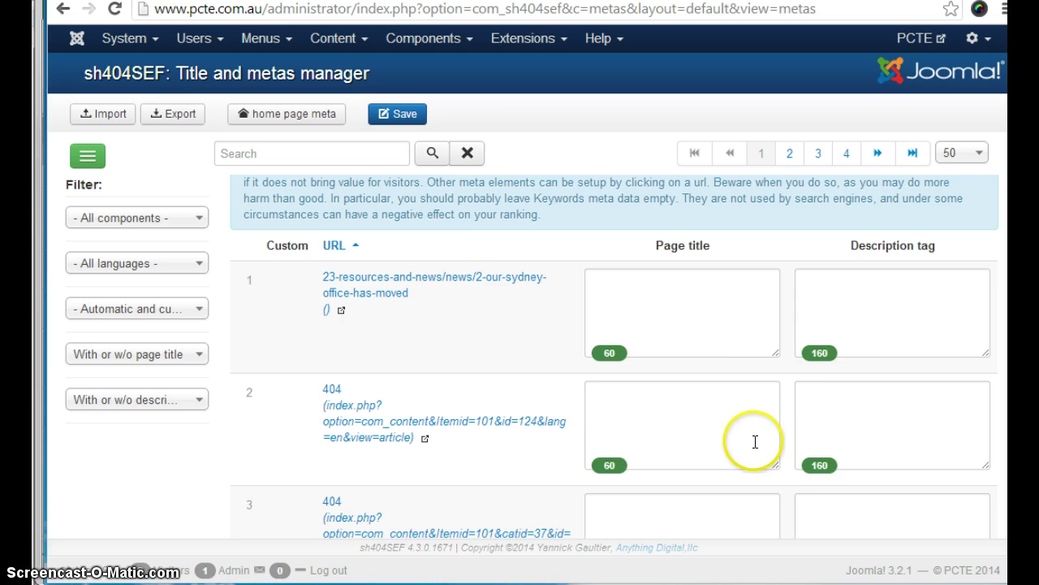
{"action": "scroll", "coordinate": [817, 494], "scroll_direction": "down", "scroll_amount": 2}
{"action": "scroll", "coordinate": [778, 457], "scroll_direction": "up", "scroll_amount": 3}
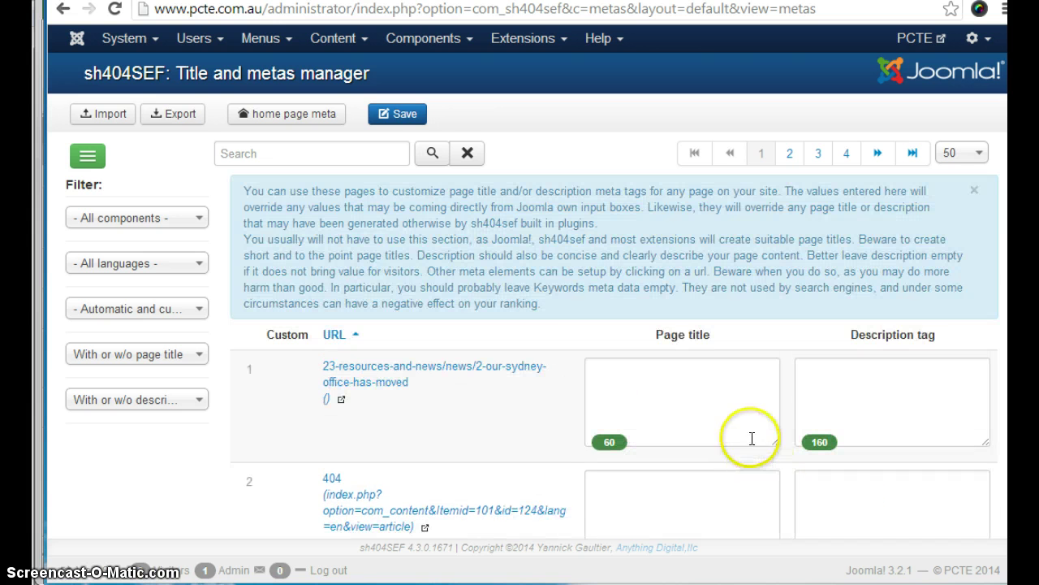
Step: Open the 404 requests manager and look through the logged URLs for the news request
{"action": "left_click", "coordinate": [93, 163]}
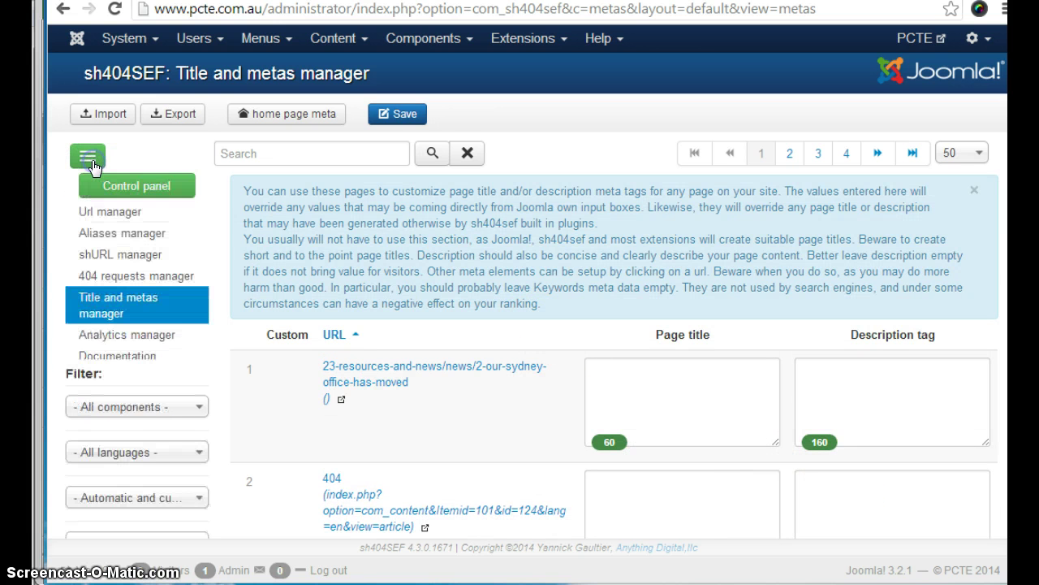
{"action": "left_click", "coordinate": [136, 278]}
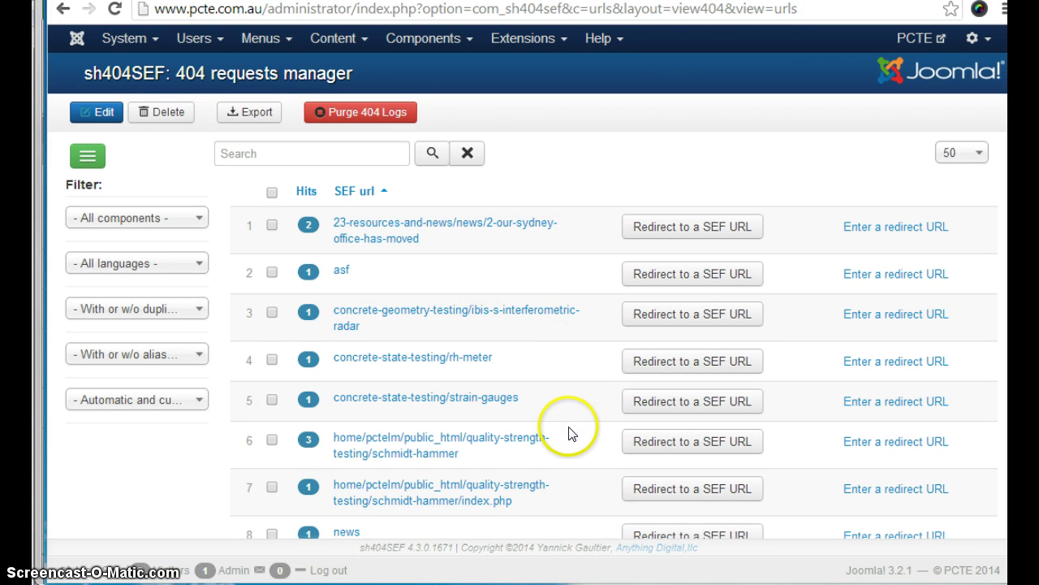
{"action": "scroll", "coordinate": [569, 412], "scroll_direction": "down", "scroll_amount": 3}
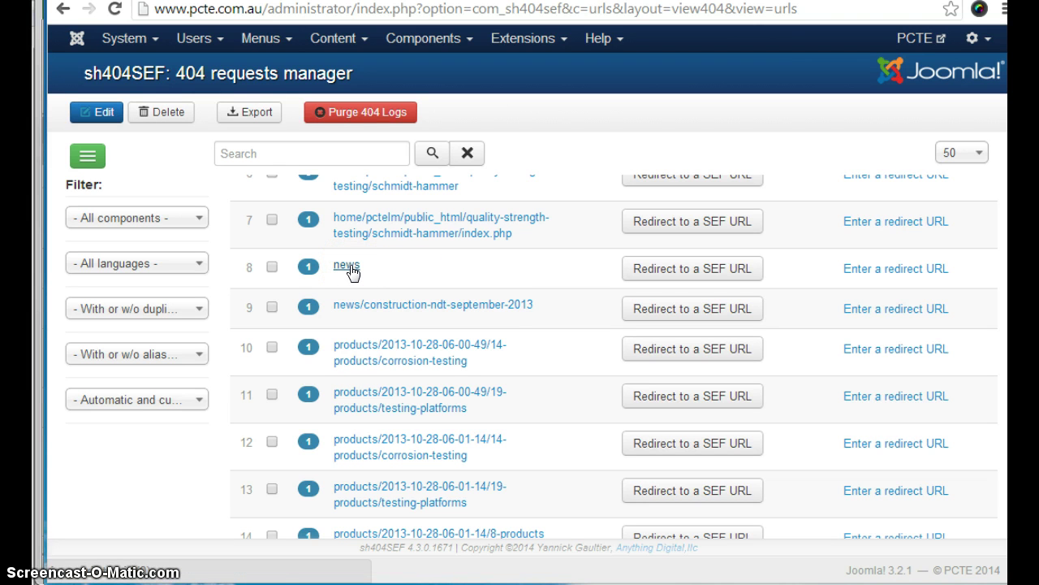
Step: Try out newsletters as the SEF redirect target for the news 404 request and cancel the redirect
{"action": "left_click", "coordinate": [710, 268]}
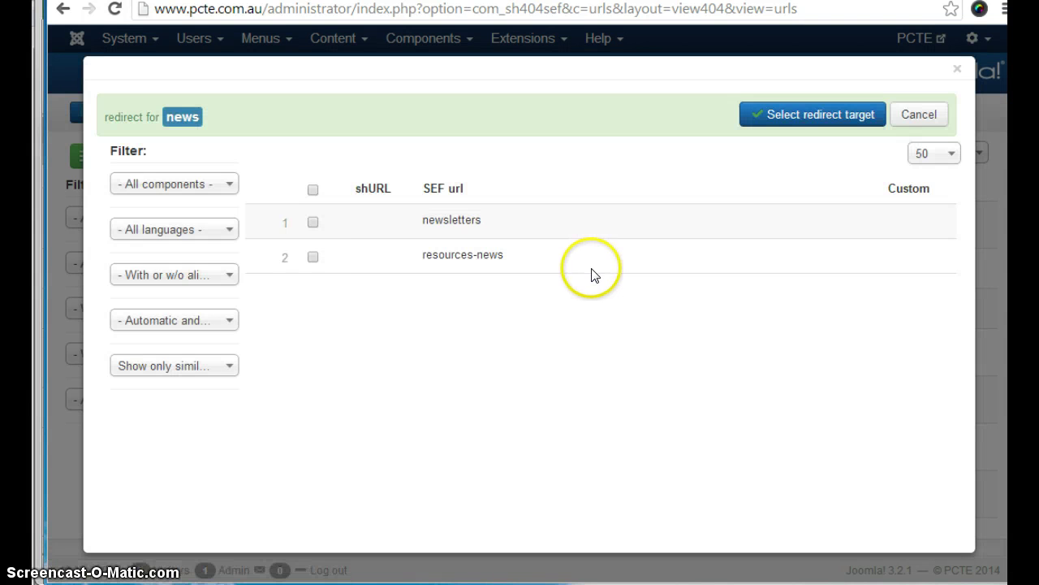
{"action": "left_click", "coordinate": [314, 227]}
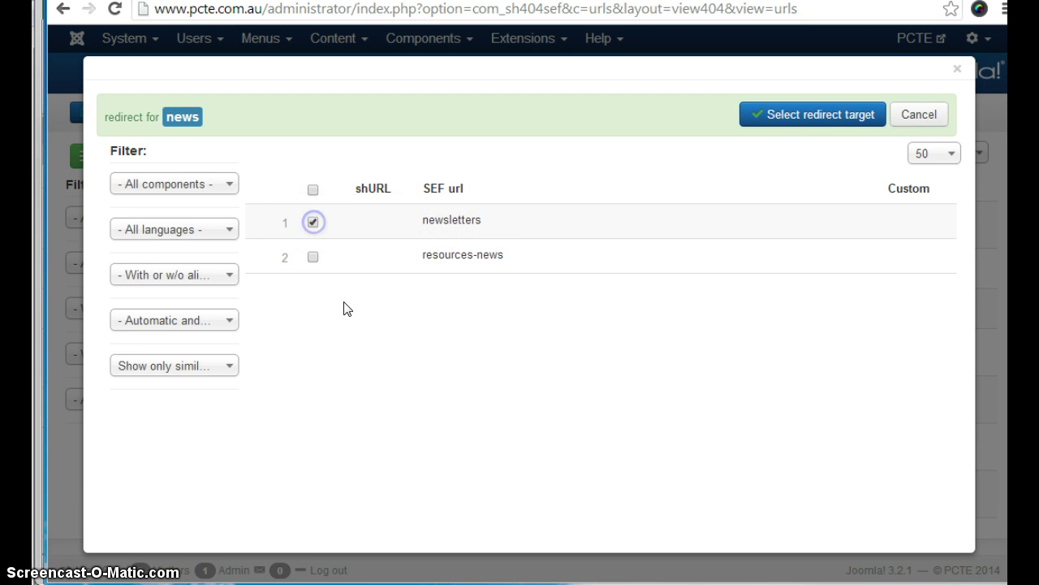
{"action": "left_click", "coordinate": [930, 122]}
{"action": "scroll", "coordinate": [398, 325], "scroll_direction": "up", "scroll_amount": 3}
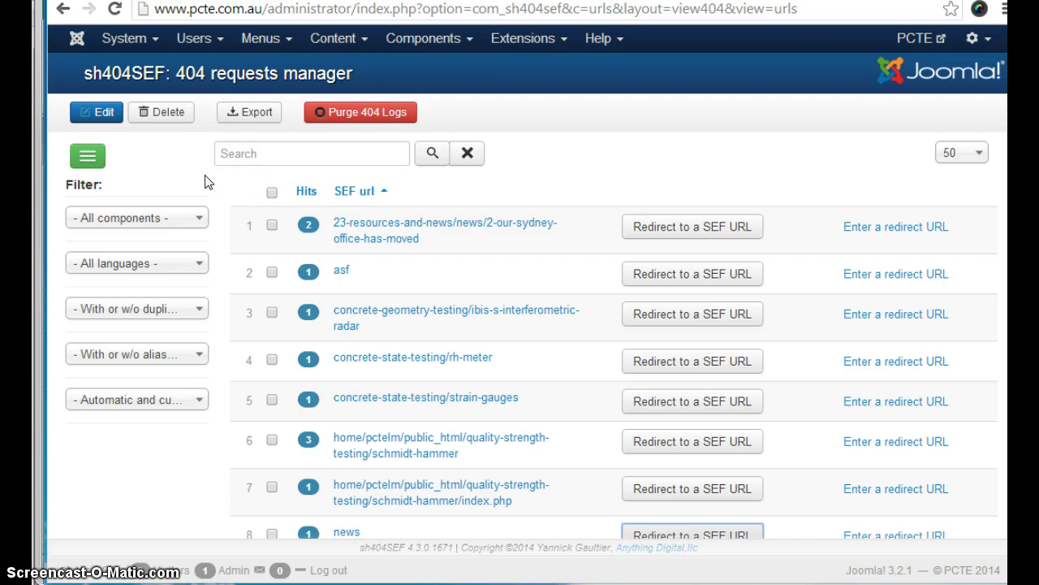
Step: Return to the sh404SEF control panel, set Enable URL optimization to No and save the setting
{"action": "left_click", "coordinate": [88, 156]}
{"action": "left_click", "coordinate": [129, 186]}
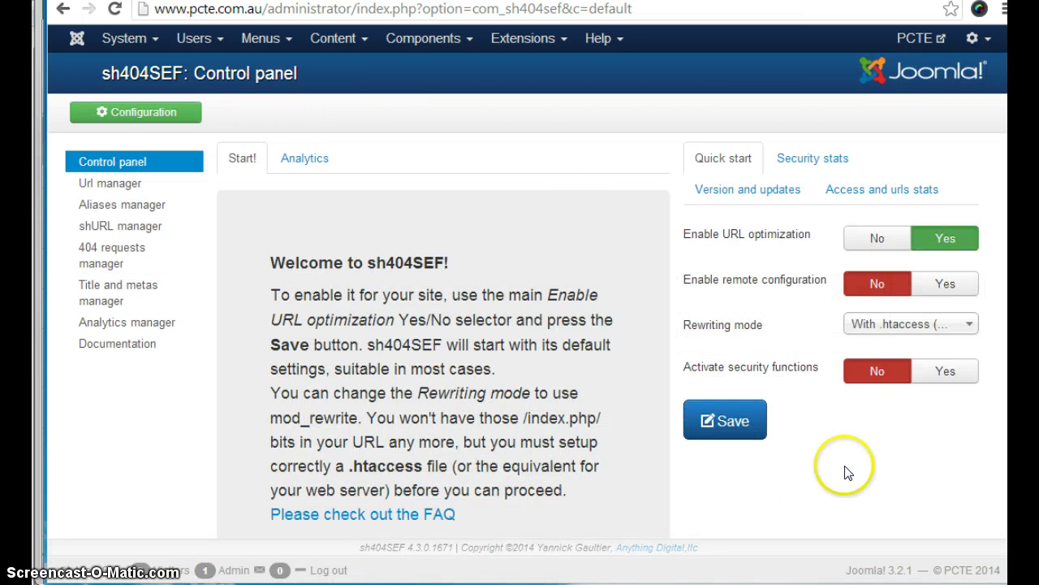
{"action": "left_click", "coordinate": [880, 244]}
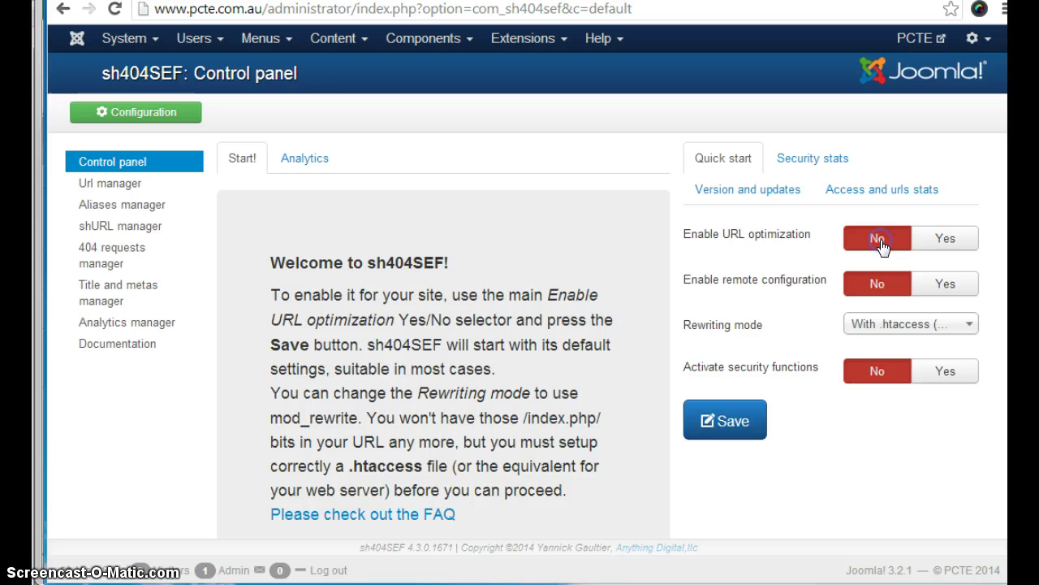
{"action": "left_click", "coordinate": [728, 422]}
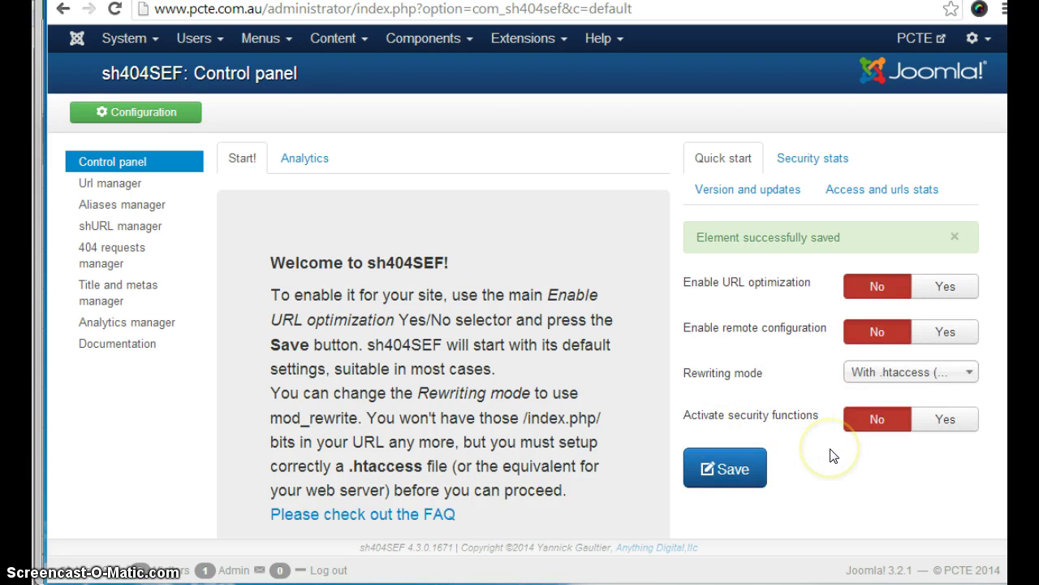